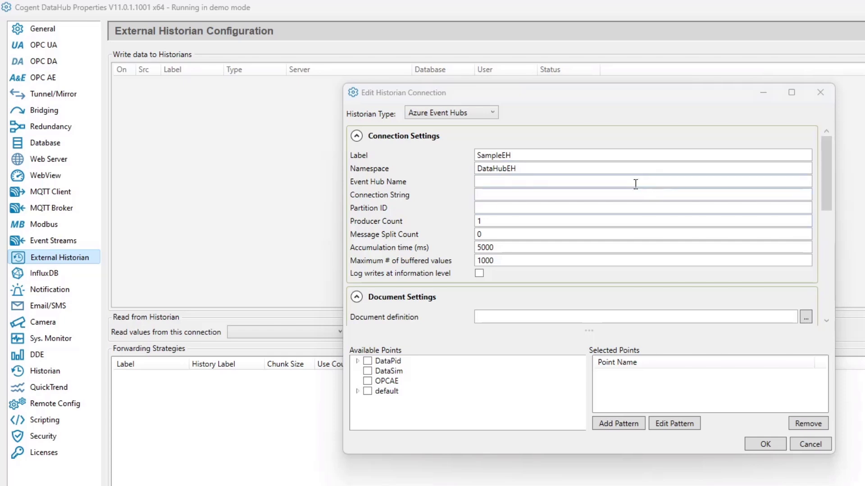
Set the Event Hub Name to demonstration and paste the event hub's connection string, which holds the access key.
left_click(632, 181)
type("demonstration")
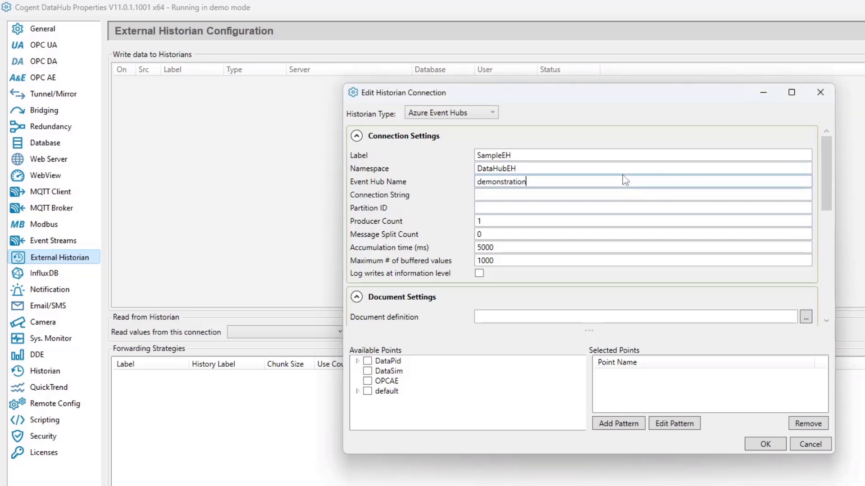
left_click(579, 193)
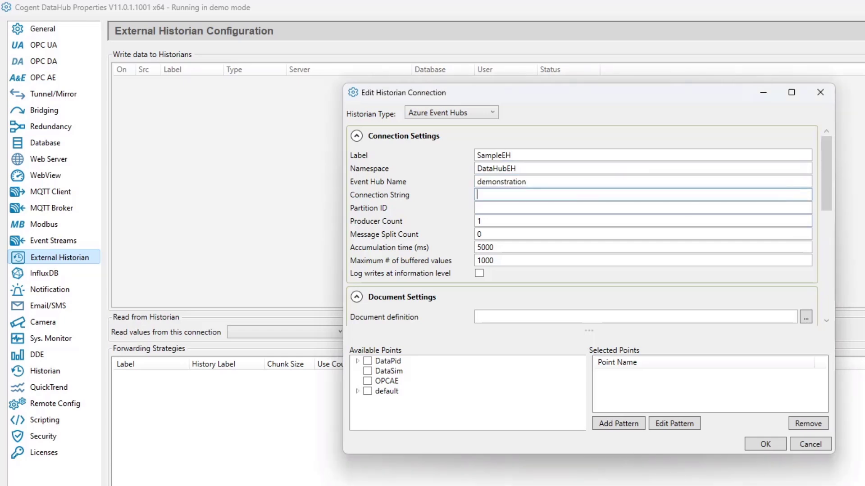
key("alt+Tab")
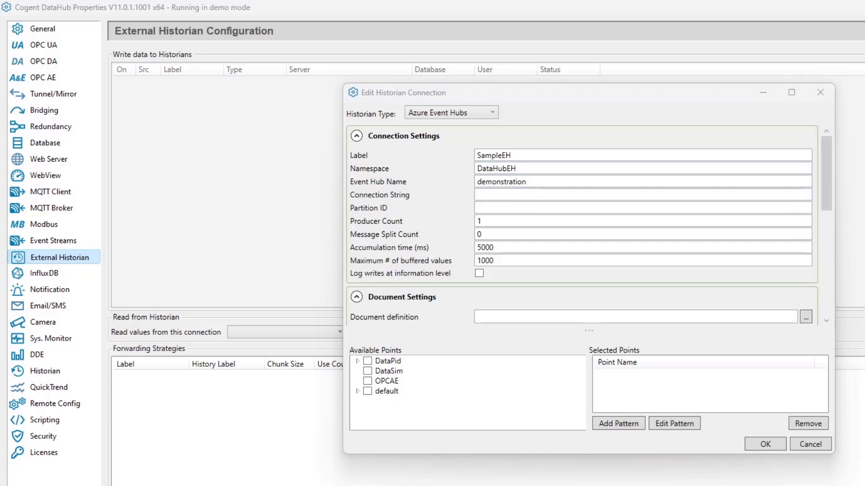
left_click(553, 195)
key("ctrl+v")
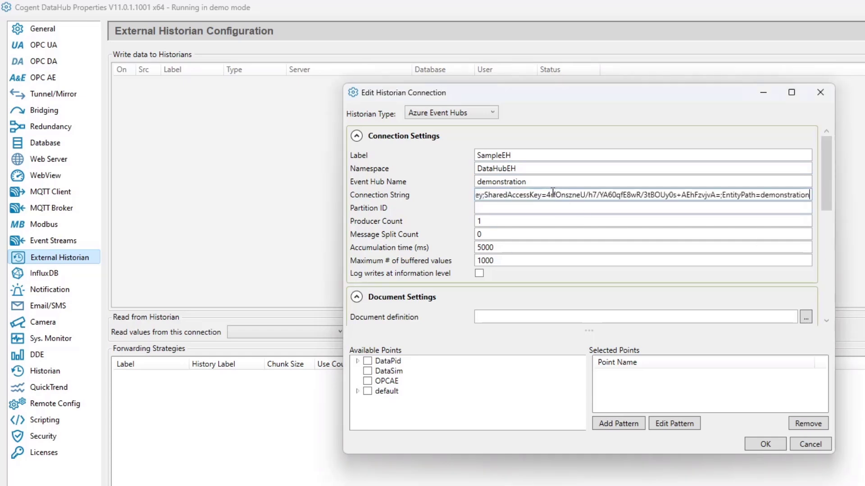
Try 5 for both the Message Split Count and the Producer Count, and restore them to 0 and 1.
left_click(555, 210)
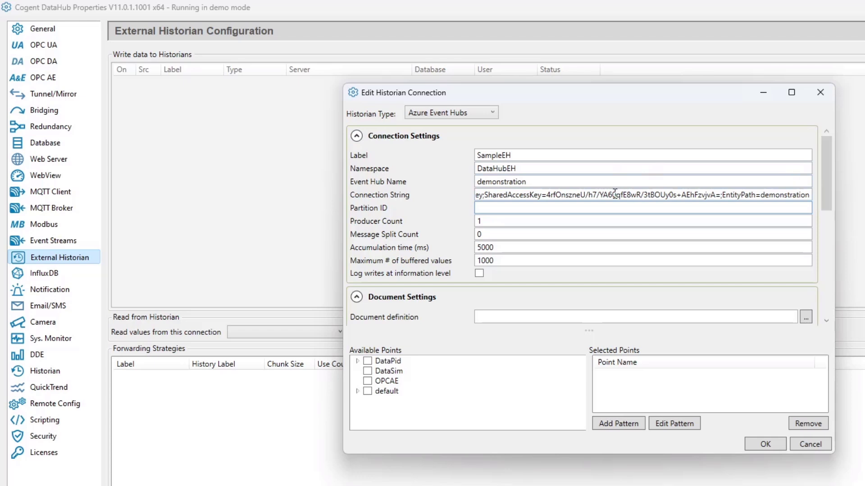
key("Tab")
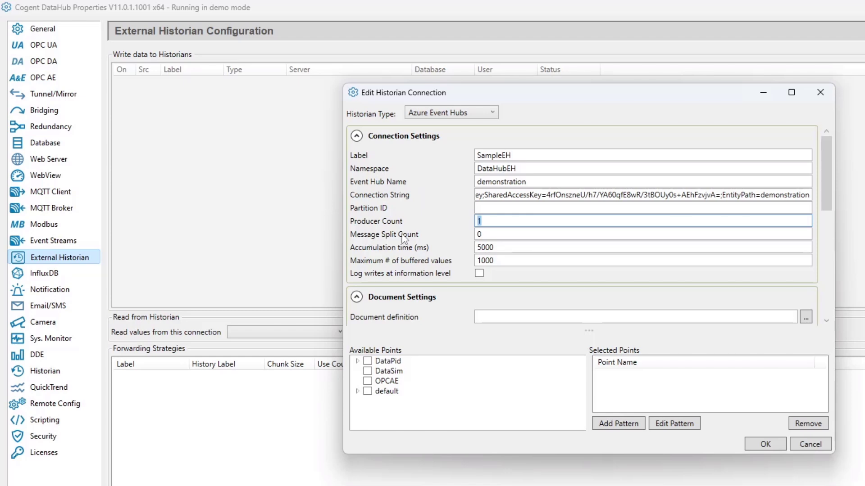
left_click(474, 234)
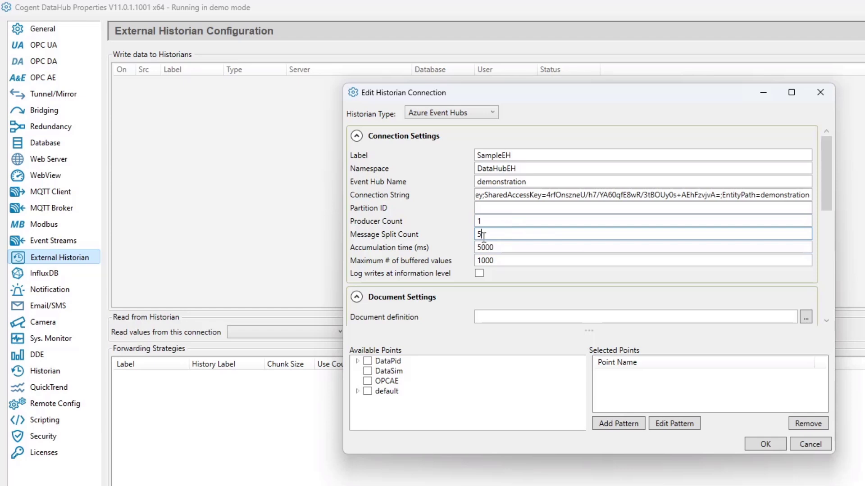
left_click(498, 223)
type("5")
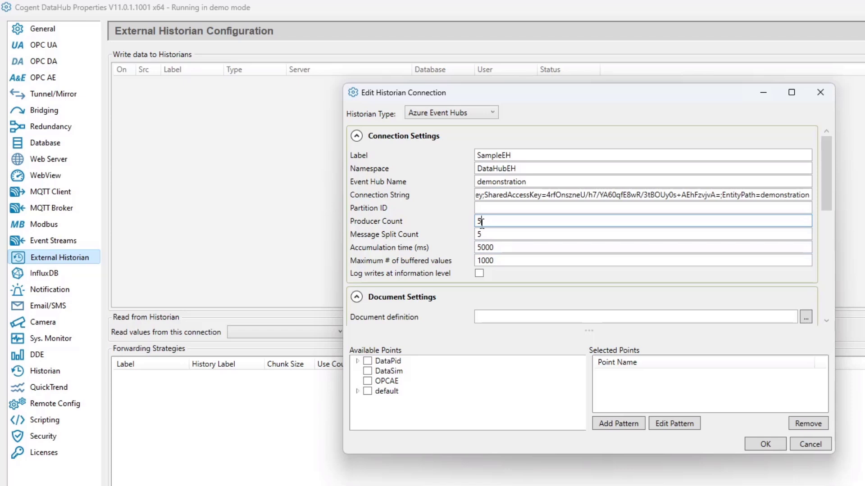
type("1")
key("Tab")
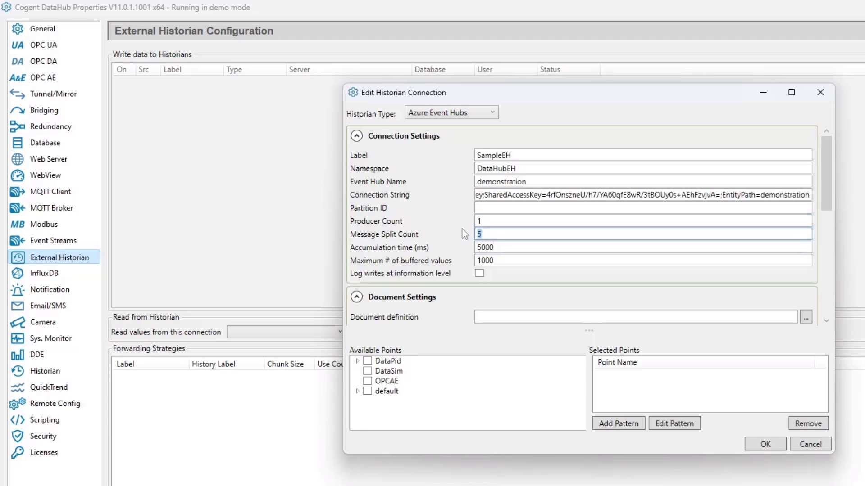
type("0")
Clear the maximum number of buffered values and enable logging of writes at information level.
left_click(505, 249)
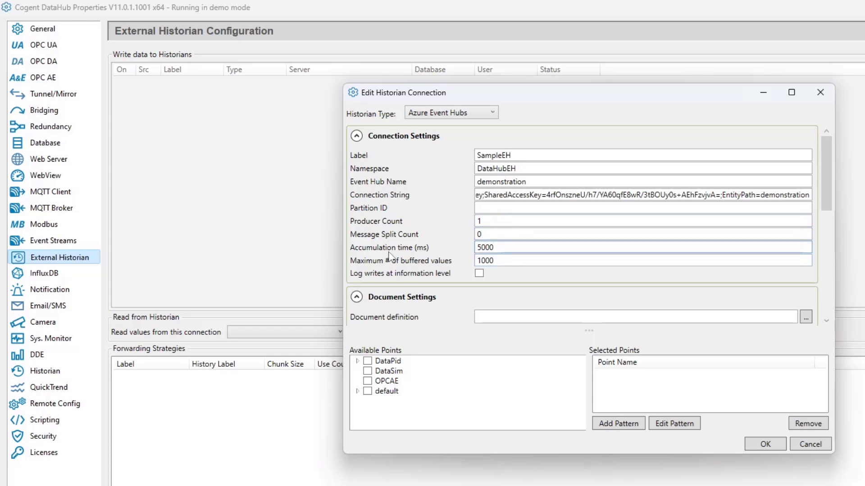
scroll(398, 252, "down", 1)
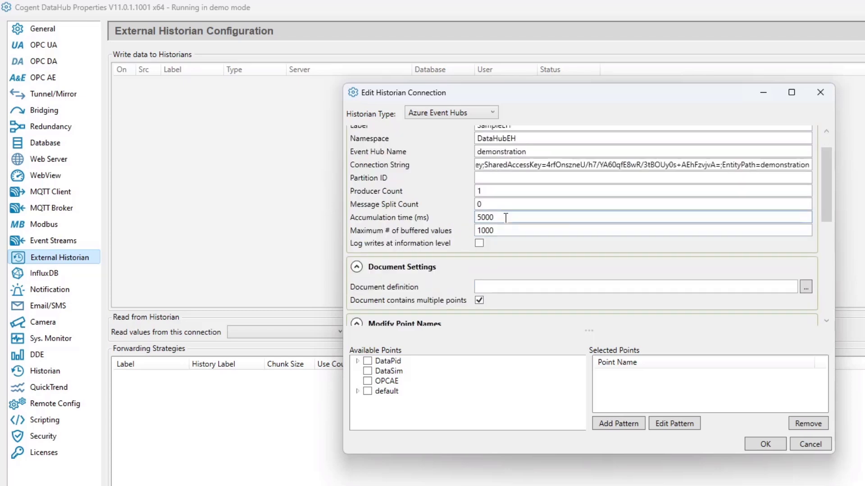
left_click_drag(497, 217, 421, 217)
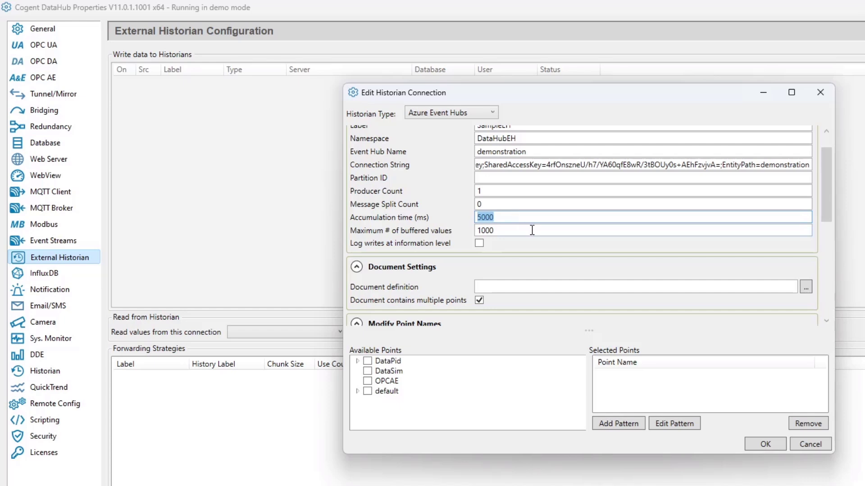
left_click_drag(508, 231, 408, 236)
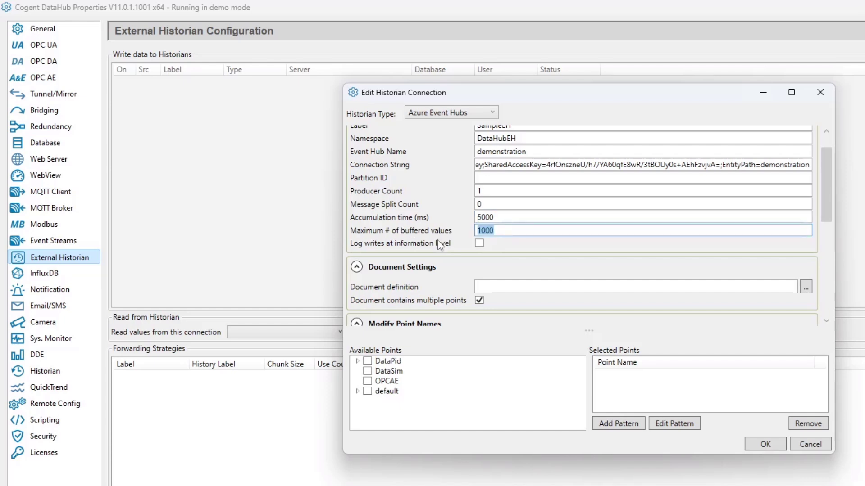
type("0")
key("shift+Tab")
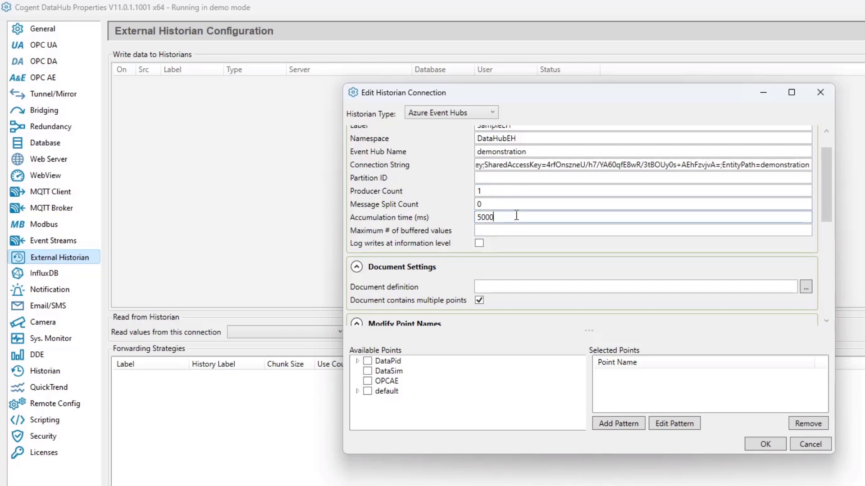
scroll(434, 230, "down", 3)
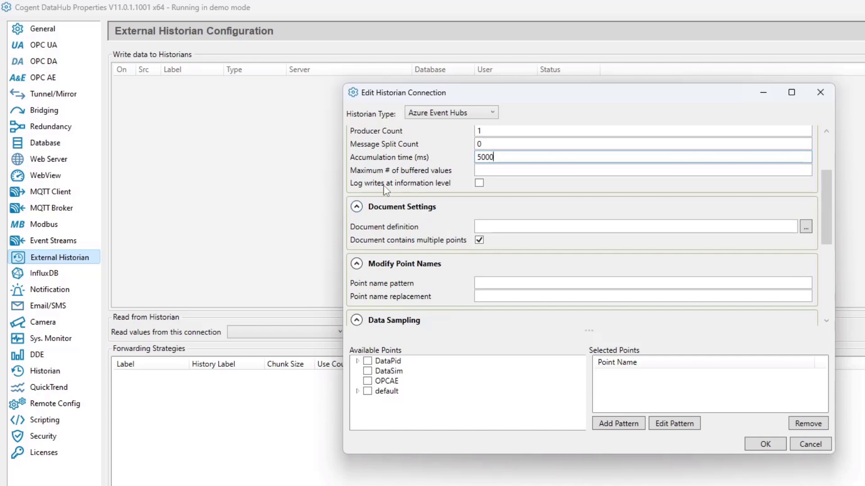
left_click(479, 185)
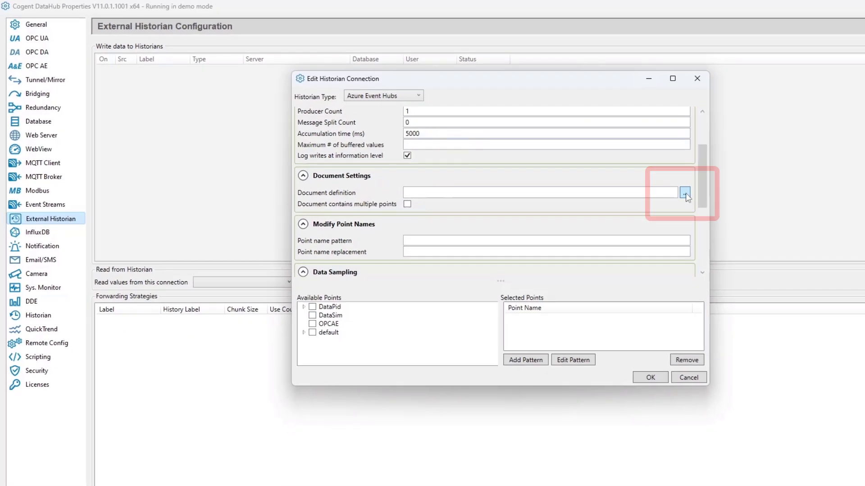
Open the document definition for editing and insert the JSON (Single Point) sample as its template.
left_click(685, 193)
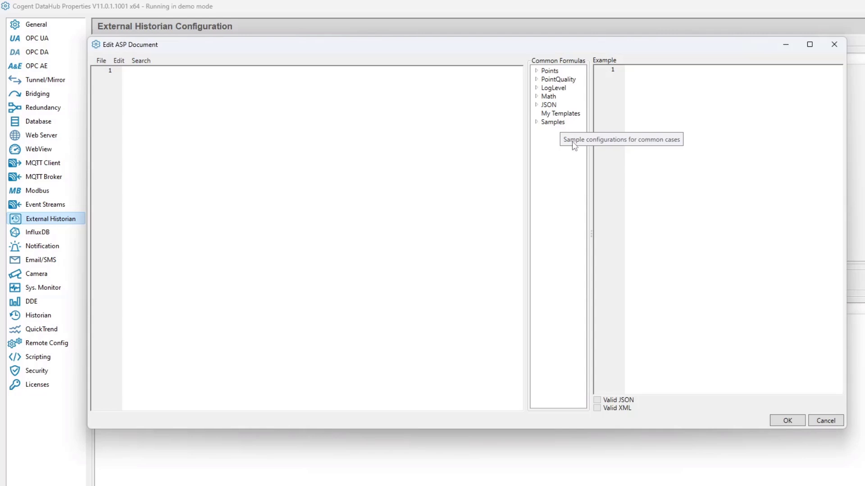
left_click(538, 124)
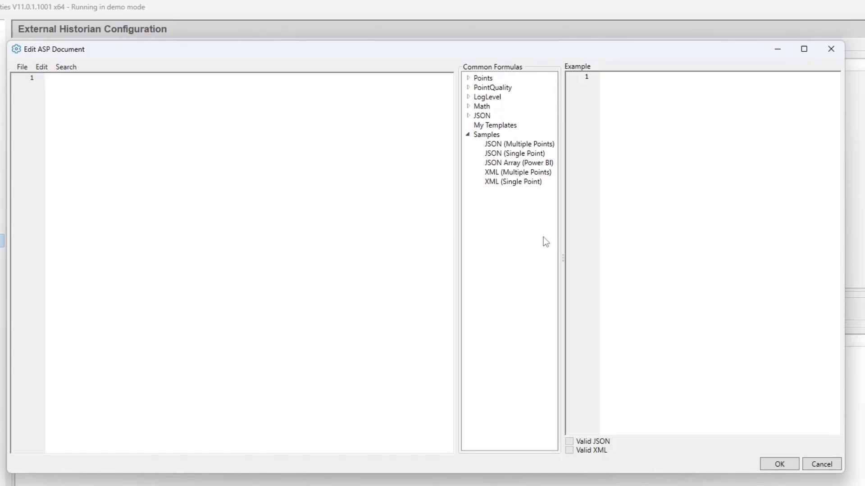
double_click(496, 158)
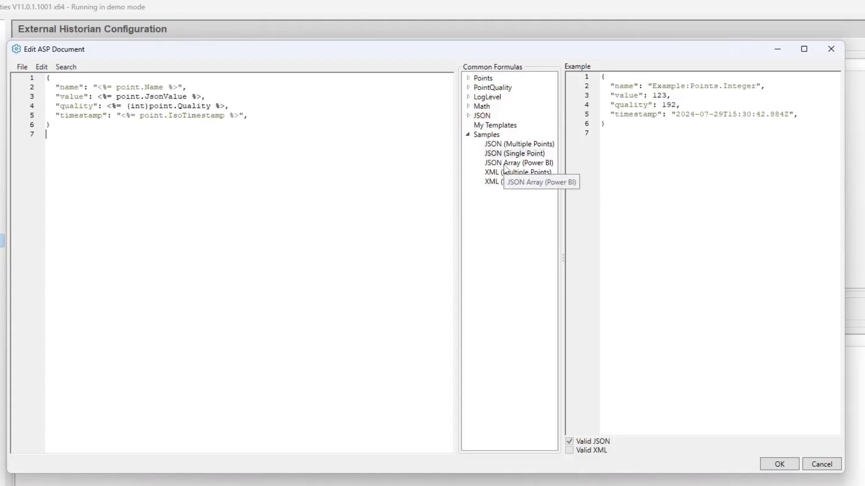
Compare the name, value, quality and timestamp fields in the template with the example output, and accept the document definition.
left_click_drag(80, 135, 15, 91)
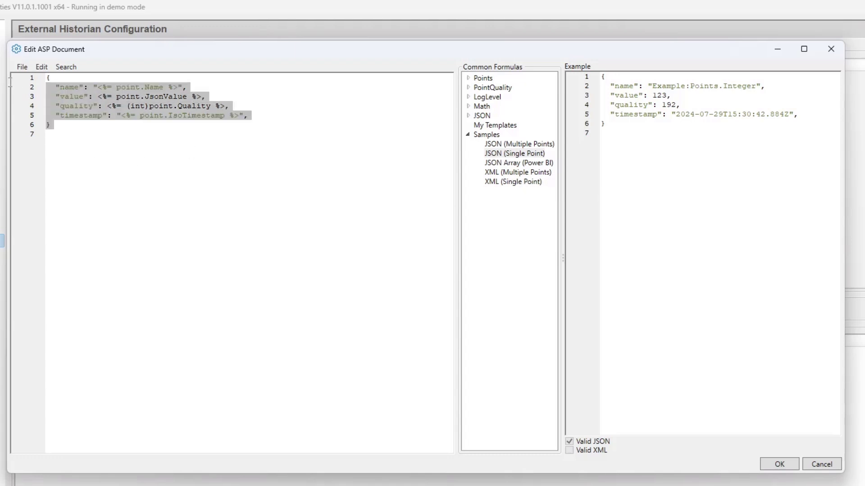
left_click_drag(98, 134, 6, 77)
left_click_drag(617, 133, 561, 75)
left_click(630, 139)
left_click(304, 167)
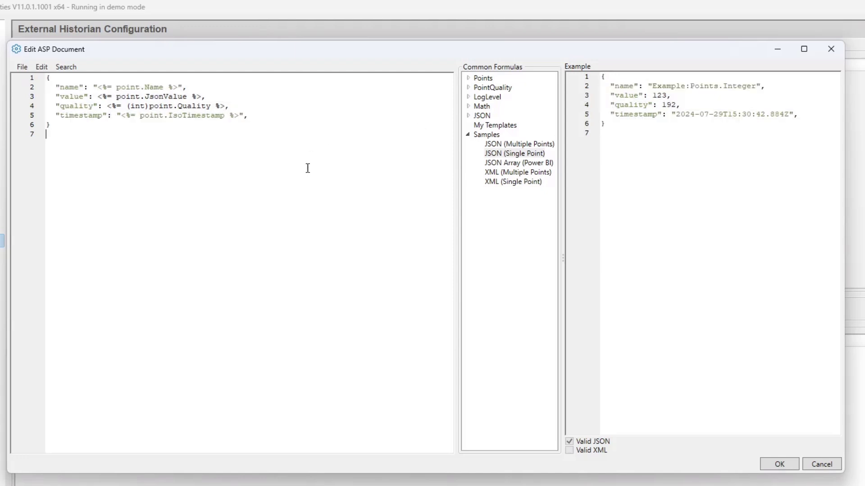
double_click(629, 86)
double_click(627, 96)
double_click(626, 106)
double_click(630, 114)
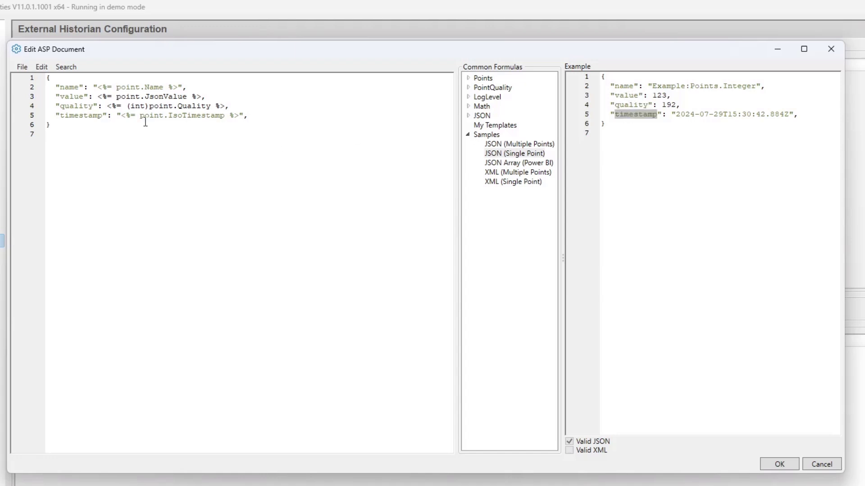
double_click(67, 87)
double_click(69, 96)
left_click(69, 107)
double_click(68, 115)
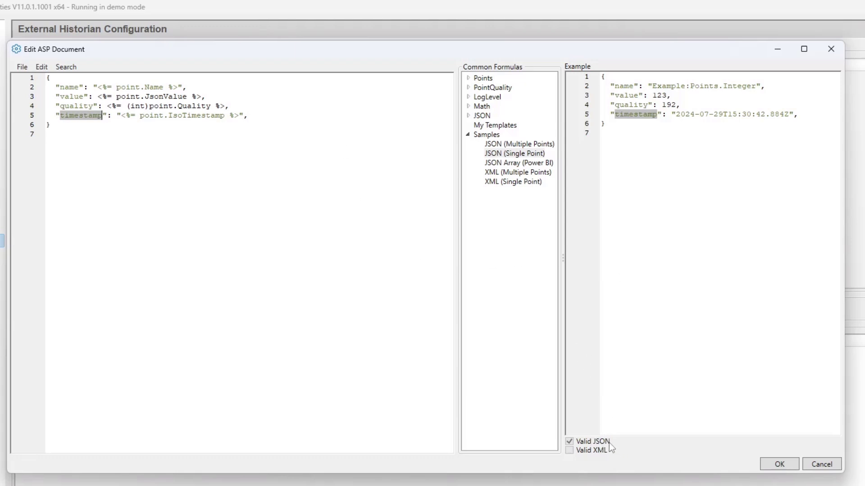
left_click(779, 465)
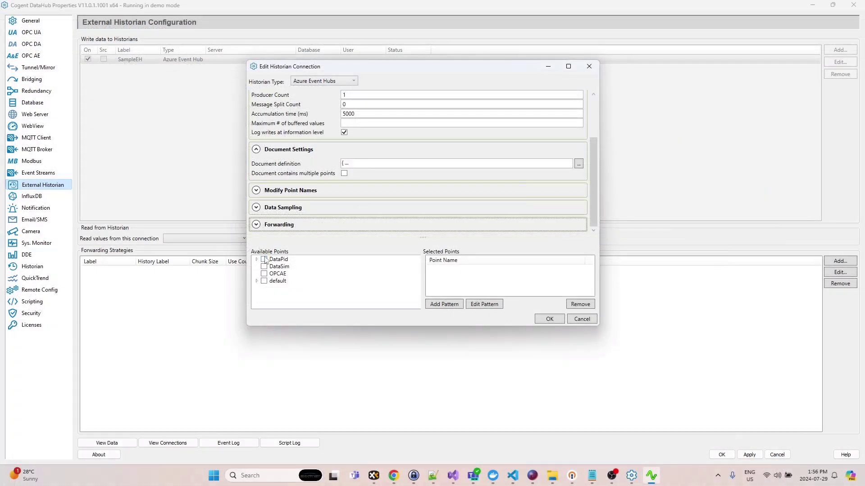
Select the Mv, Pv and Sp points of PID1 in the DataPid domain, and save and apply the historian connection.
left_click(647, 480)
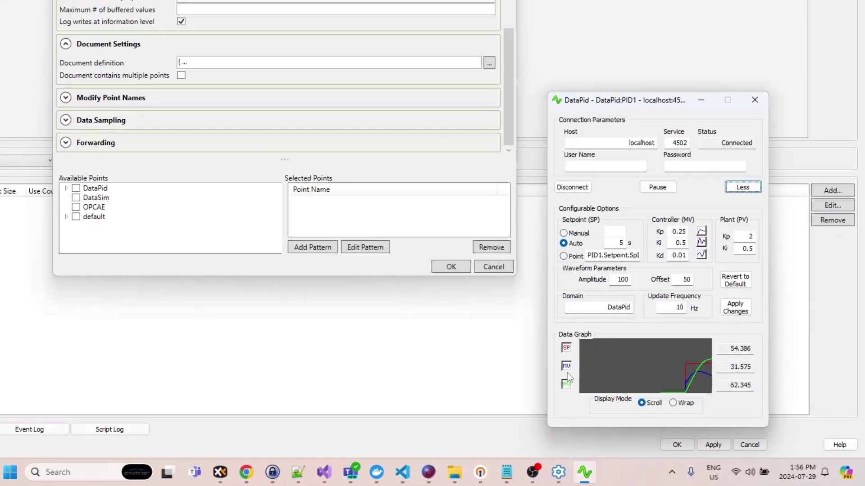
left_click(67, 189)
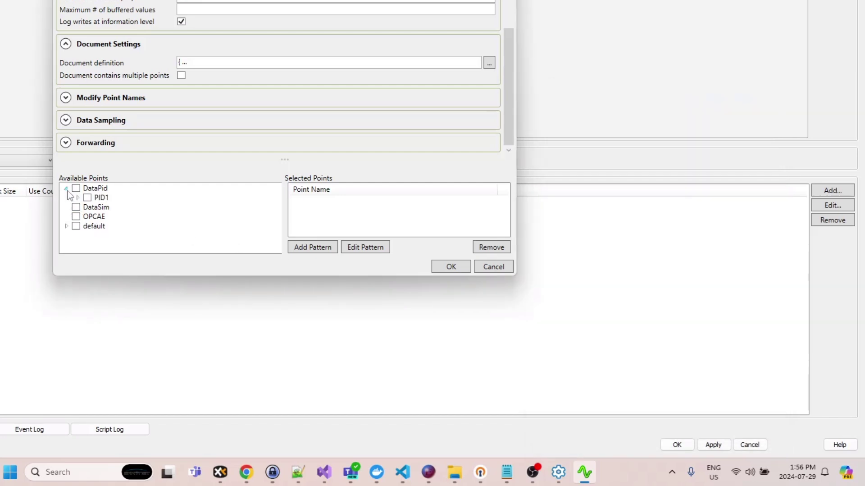
left_click(77, 197)
scroll(99, 205, "down", 2)
left_click(98, 191)
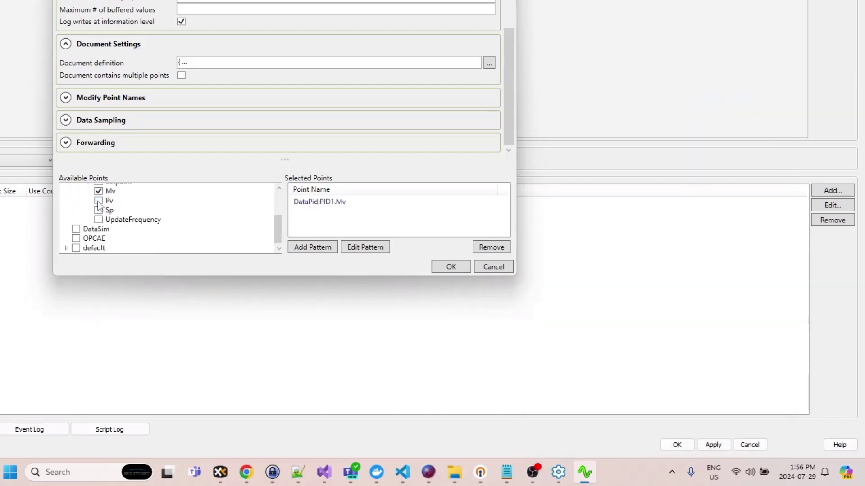
left_click(99, 201)
left_click(99, 210)
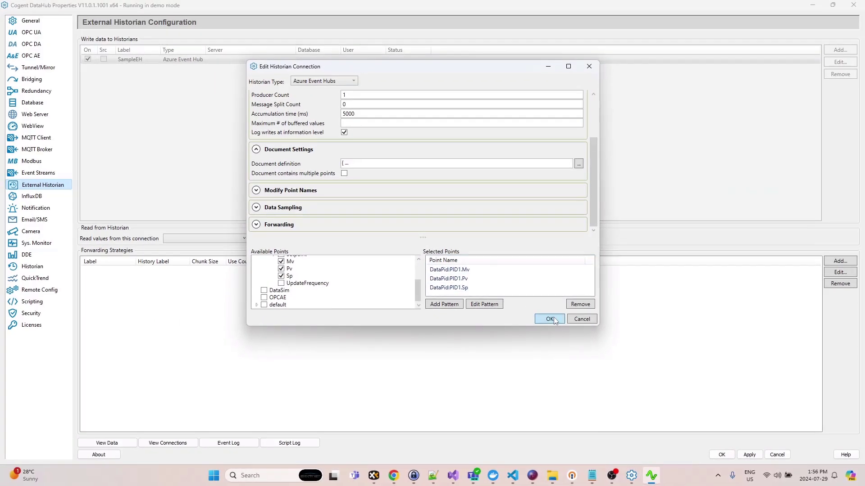
left_click(550, 320)
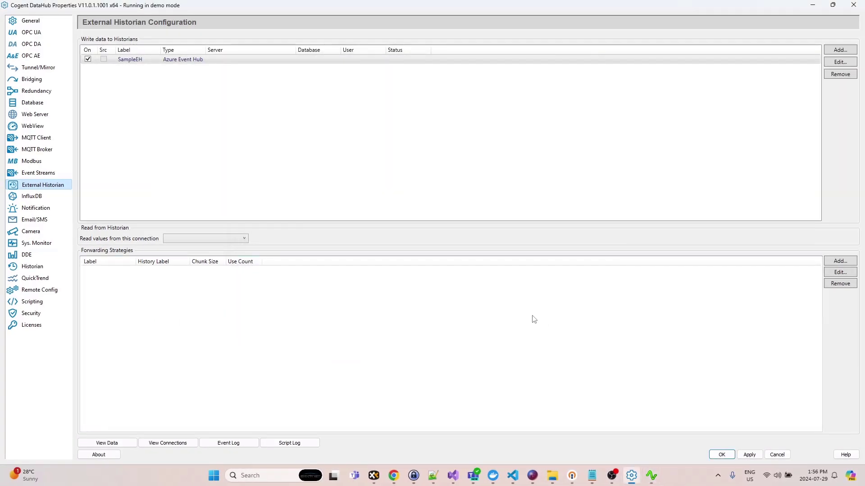
left_click(749, 454)
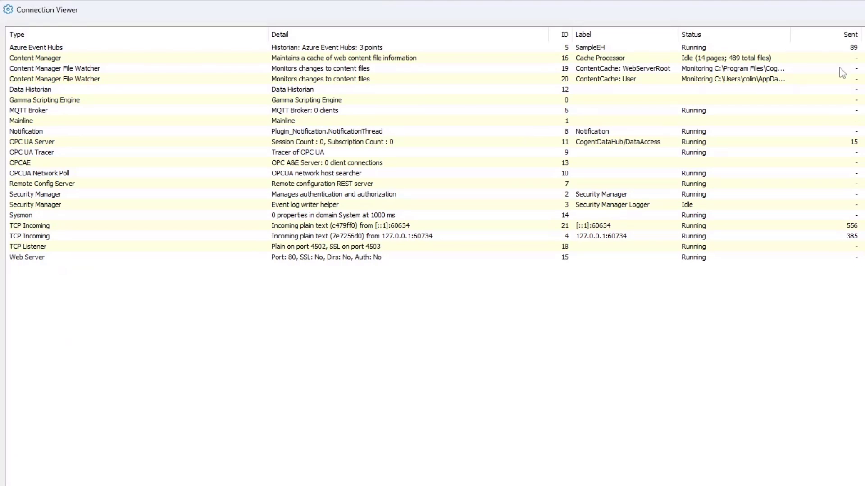
Check the SampleEH connection's sent count, and switch to the Azure portal in Chrome to inspect the DataHubEH namespace and demonstration event hub.
left_click(852, 48)
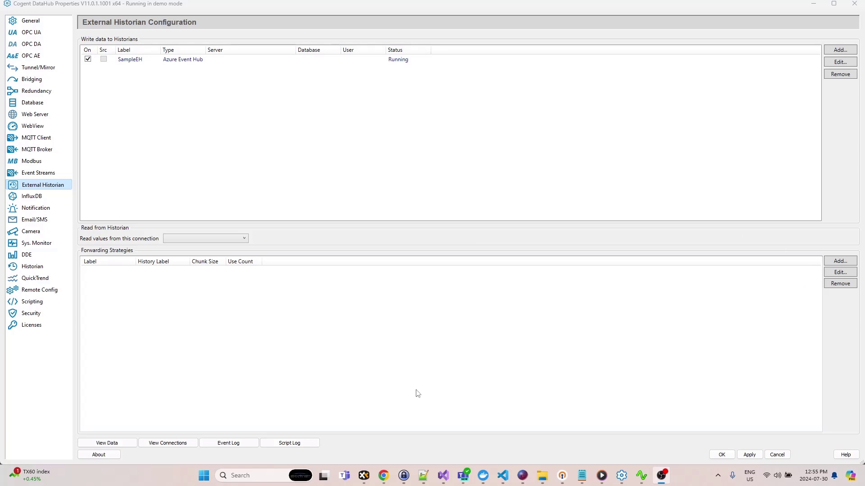
left_click(384, 475)
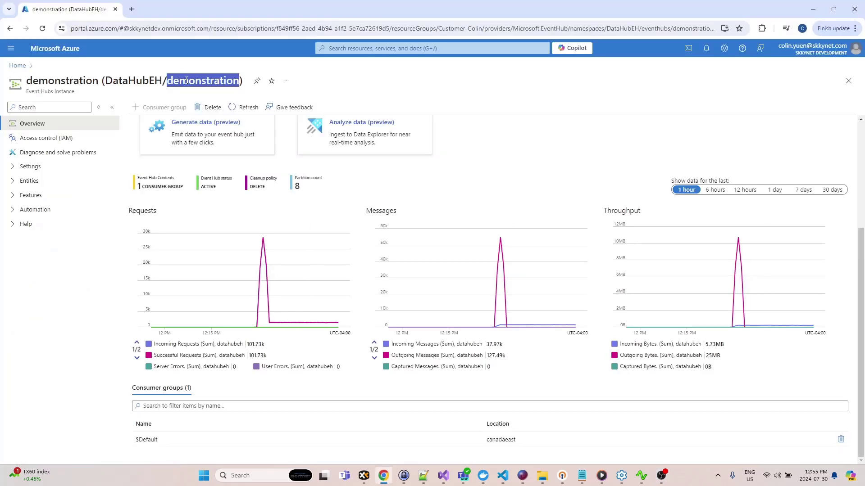
double_click(130, 81)
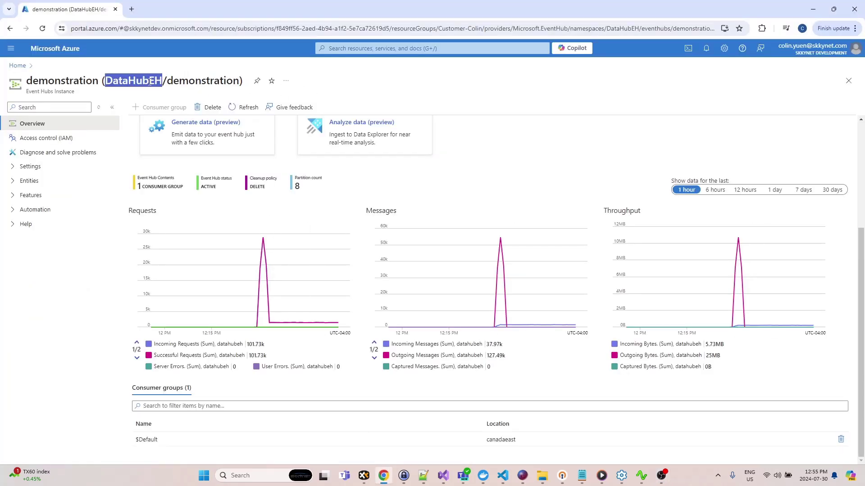
double_click(179, 82)
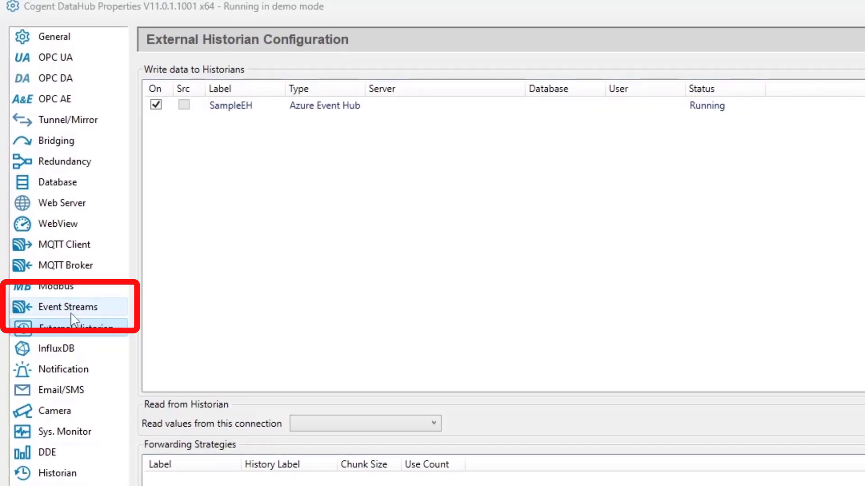
Start a new Event Streams connection of type Azure Event Hubs and label it SampleReadEH.
left_click(71, 311)
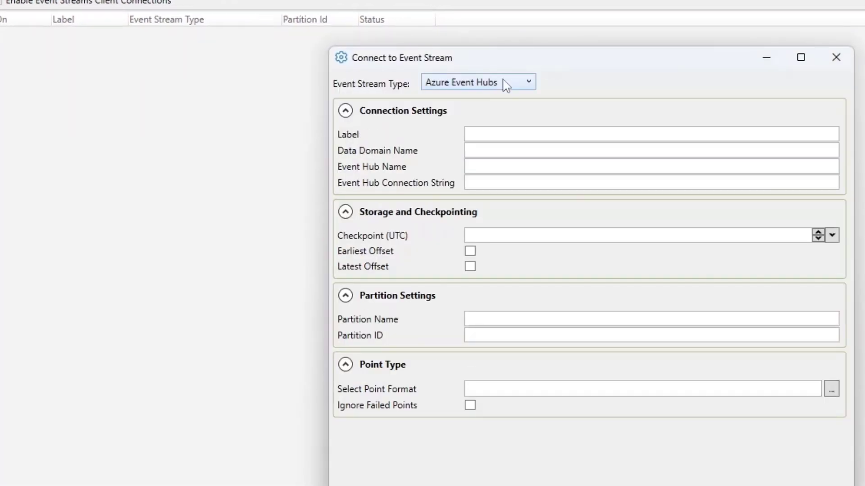
left_click(495, 136)
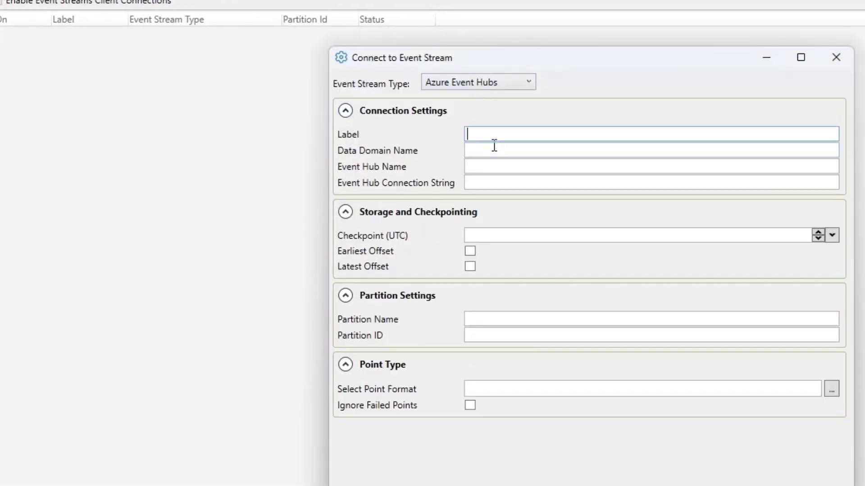
type("SampleReadEH")
key("Tab")
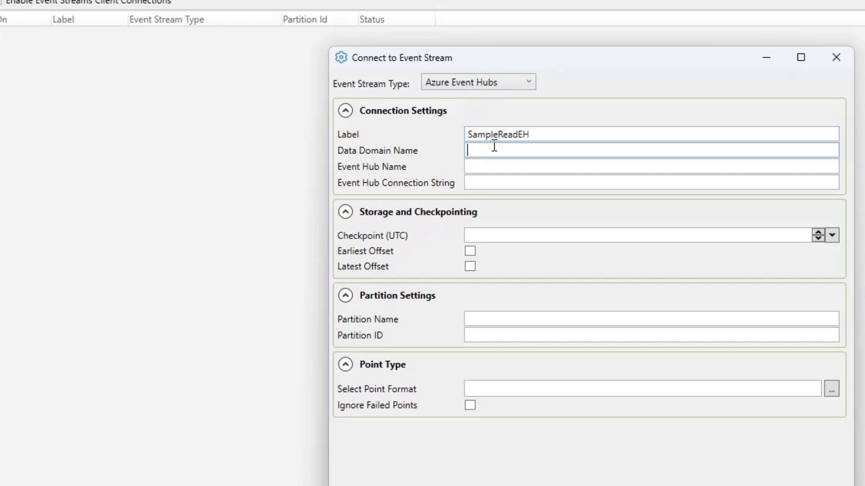
Set the event hub name to demonstration and paste the Event Hub connection string copied from the other window.
key("Tab")
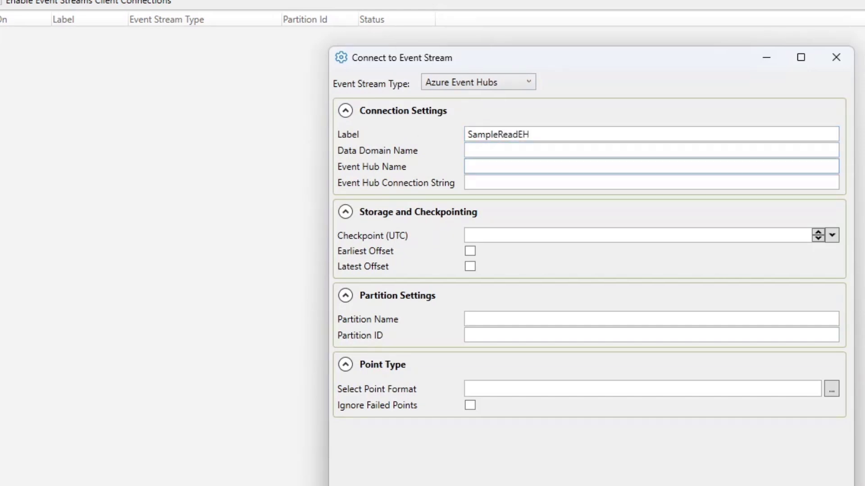
key("alt+Tab")
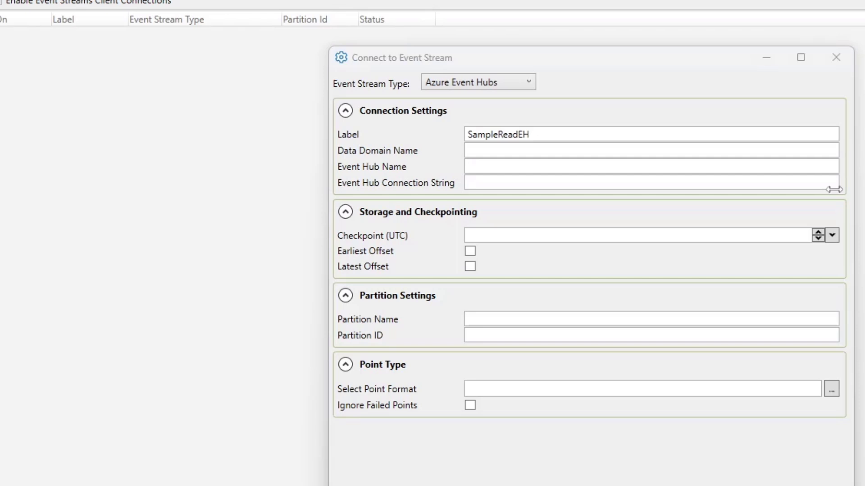
left_click(623, 169)
type("demonstration")
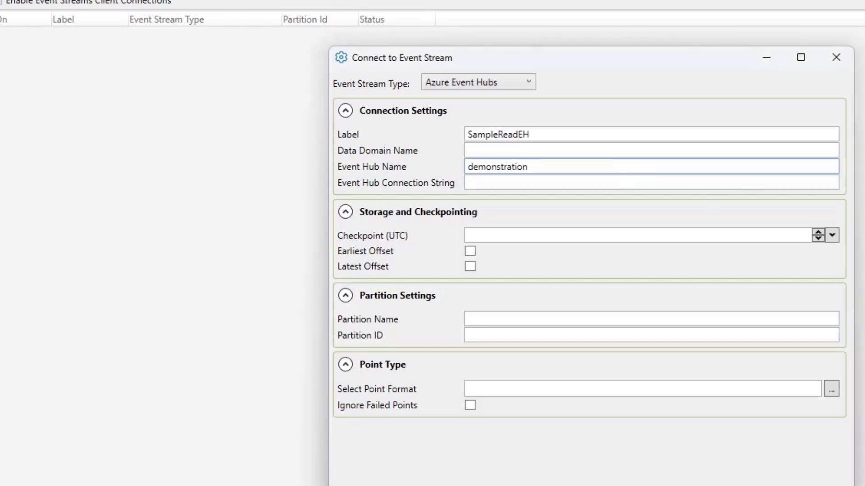
key("alt+Tab")
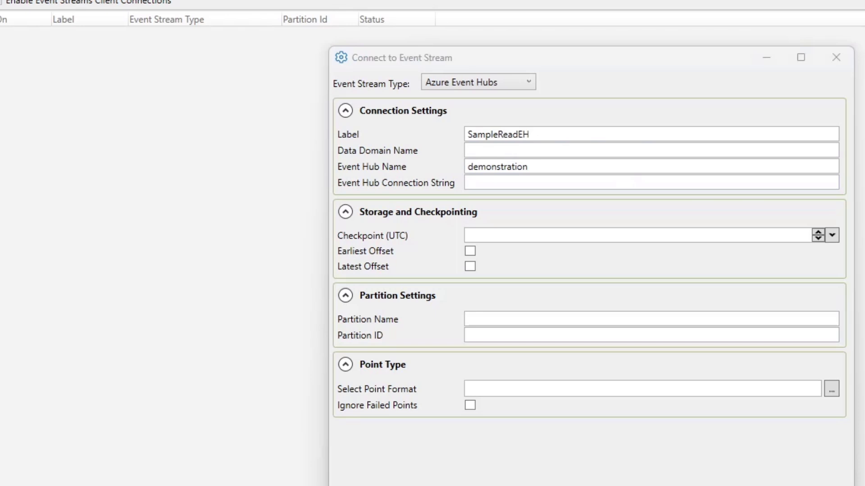
left_click(495, 183)
key("ctrl+v")
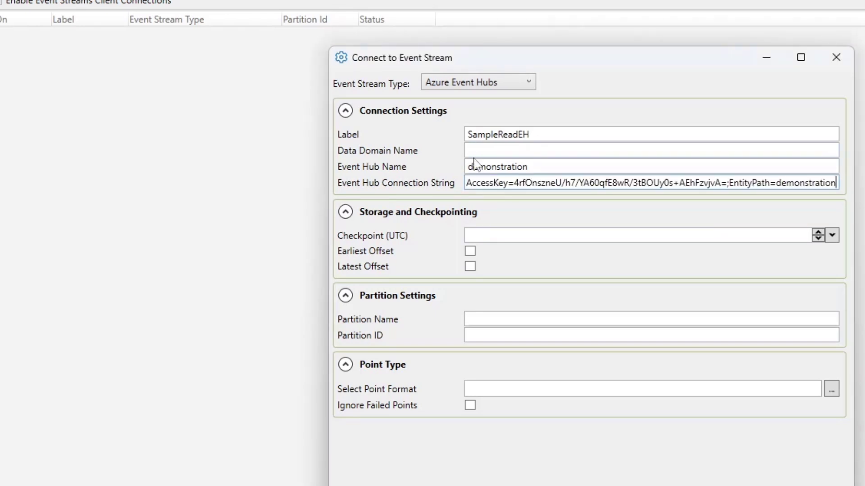
Leave the data domain name empty, view the checkpoint date picker without choosing a date, and enable Earliest Offset.
left_click(475, 151)
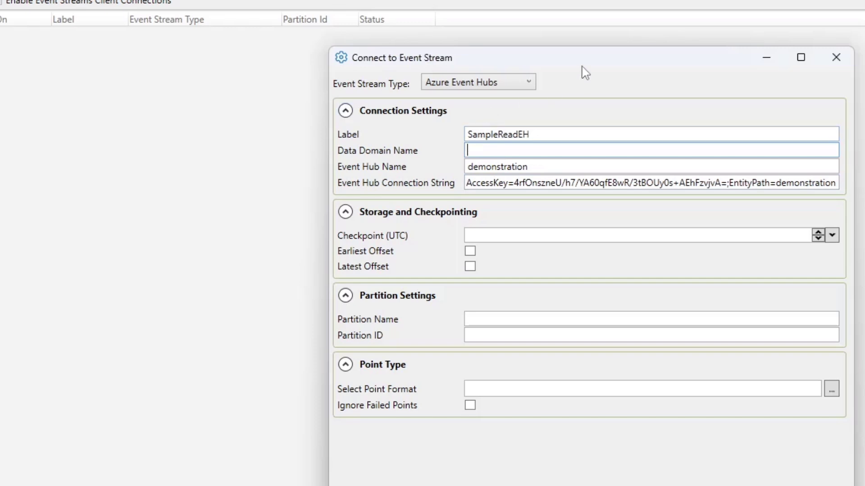
left_click_drag(583, 64, 587, 44)
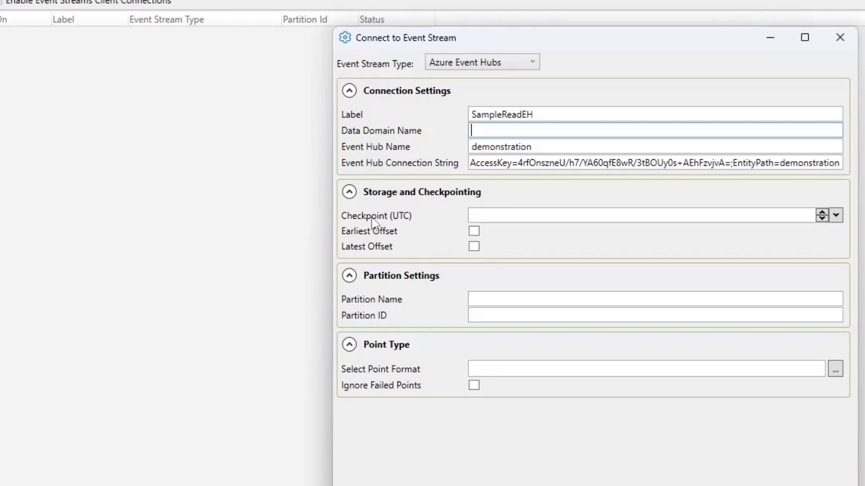
left_click(836, 216)
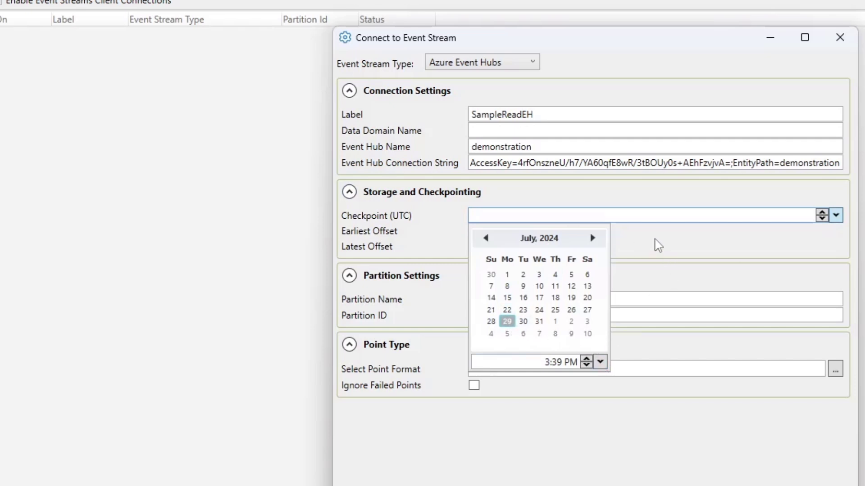
left_click(656, 245)
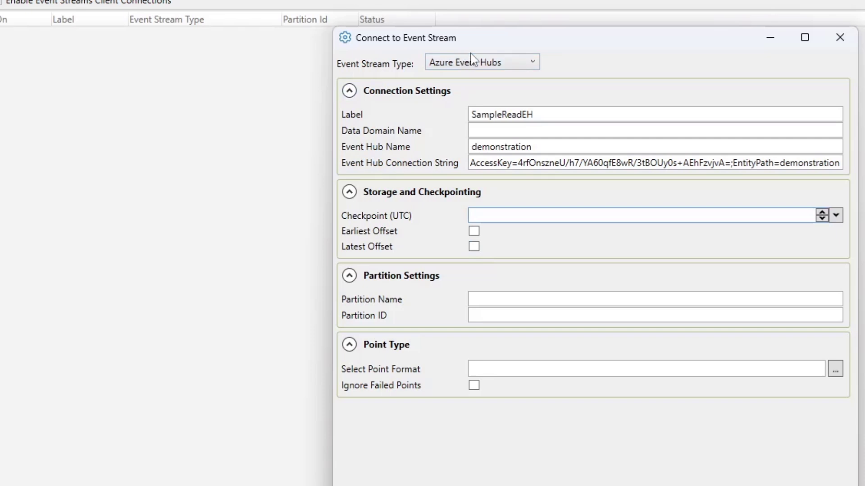
left_click_drag(483, 43, 476, 31)
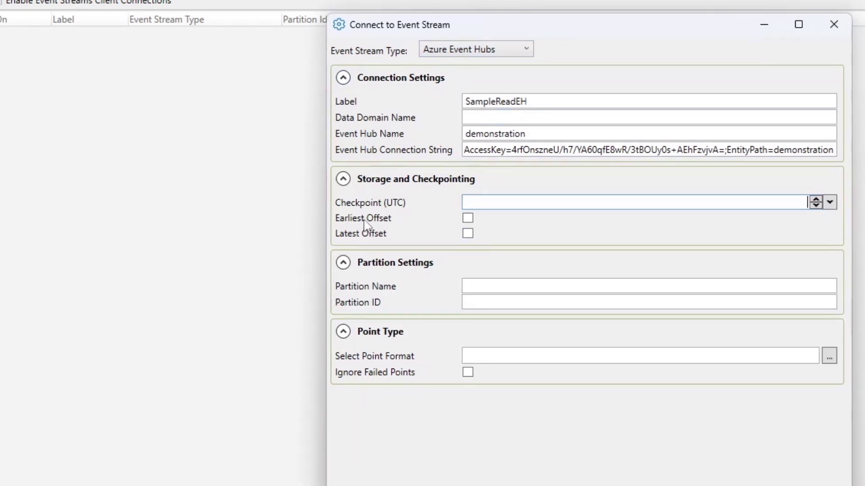
left_click(468, 220)
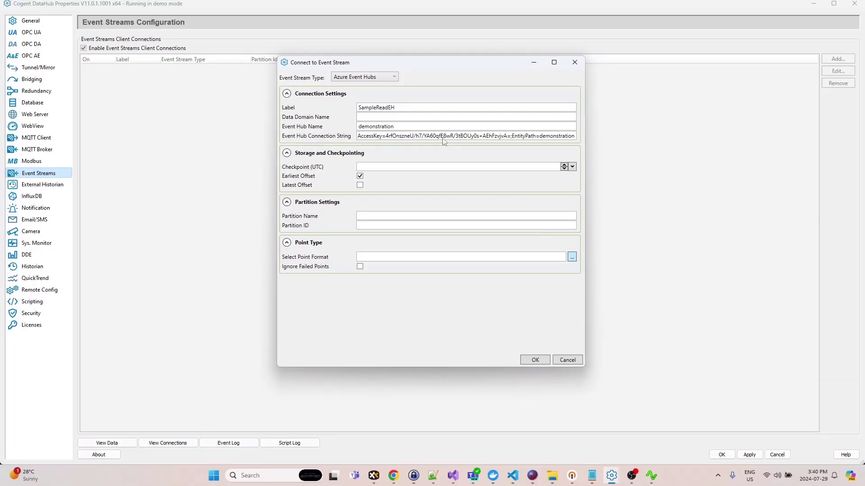
Open the point format editor, add a JSON schema from the SinglePoint template, and review its sample input.
left_click(831, 357)
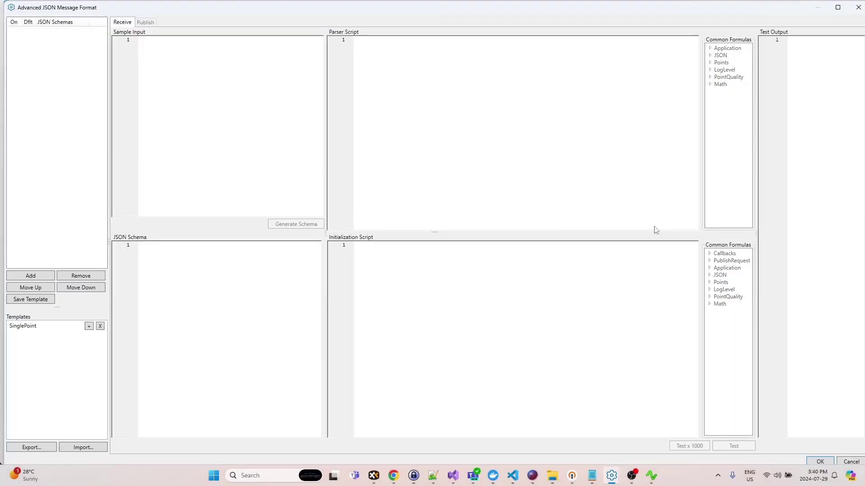
double_click(49, 327)
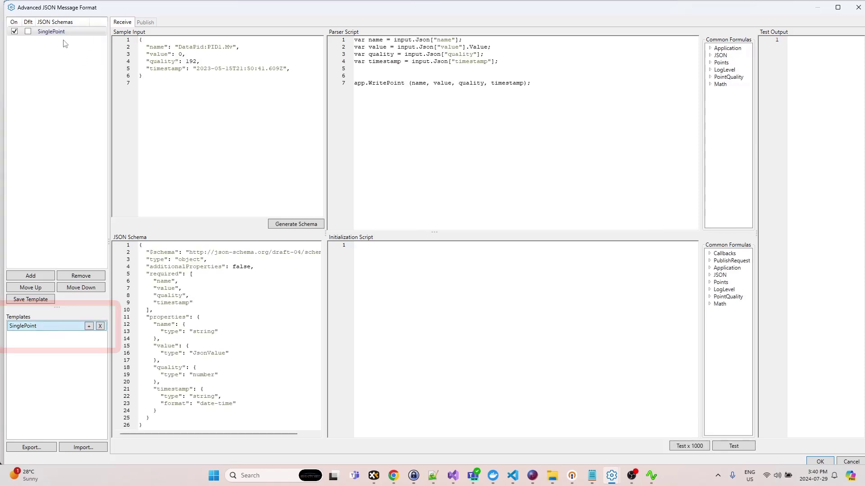
left_click_drag(151, 76, 139, 40)
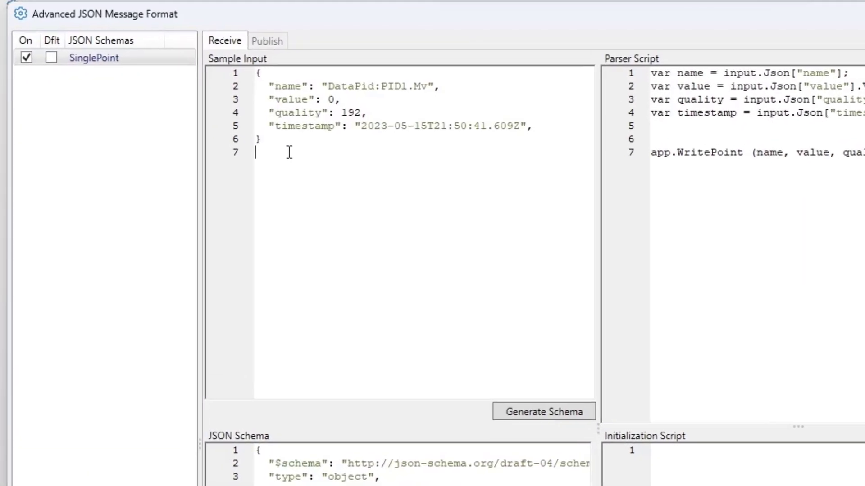
left_click_drag(206, 108, 169, 55)
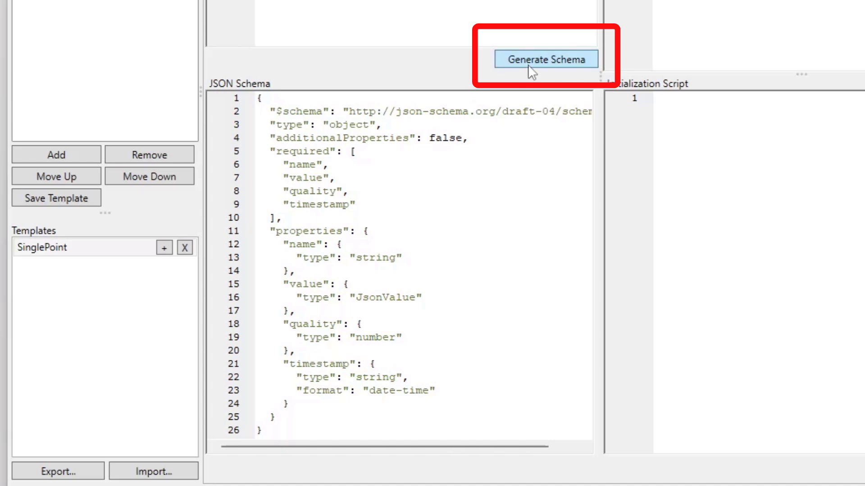
Examine the name, value, quality and timestamp properties in the JSON schema.
double_click(311, 243)
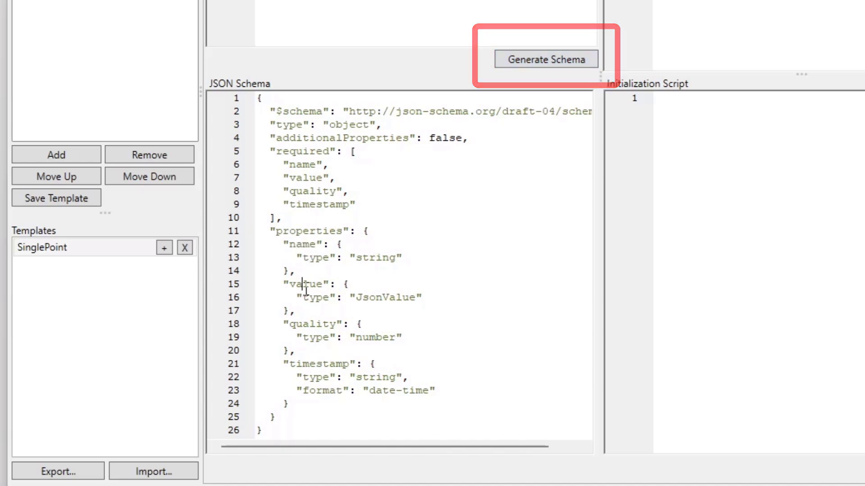
double_click(303, 285)
double_click(310, 324)
double_click(315, 364)
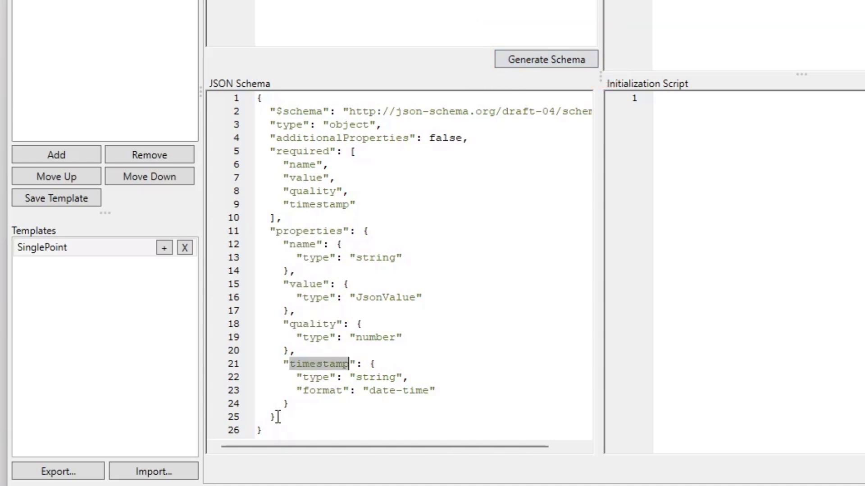
left_click_drag(272, 432, 234, 97)
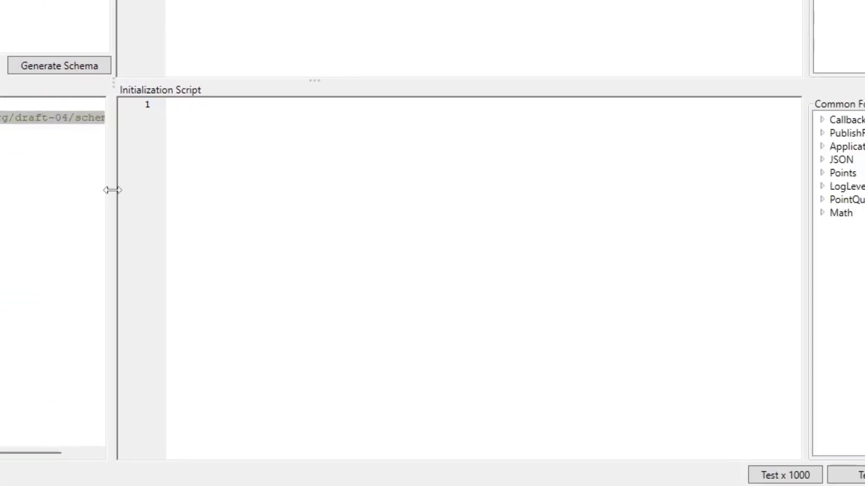
left_click(78, 176)
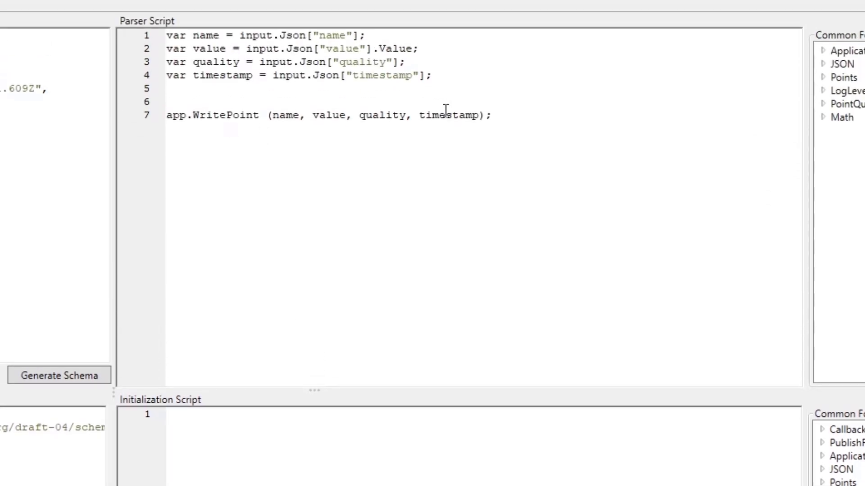
Examine how the parser script reads the input fields into variables and passes them to the WritePoint call.
left_click_drag(512, 116, 147, 35)
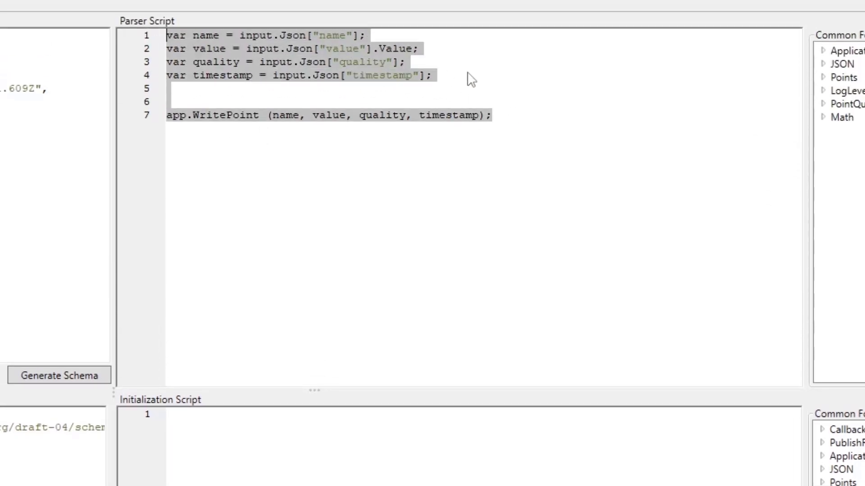
left_click(492, 77)
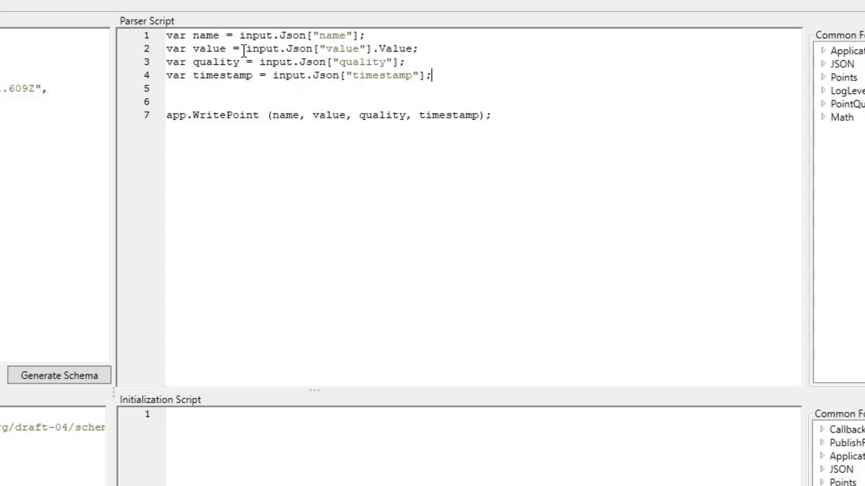
double_click(212, 117)
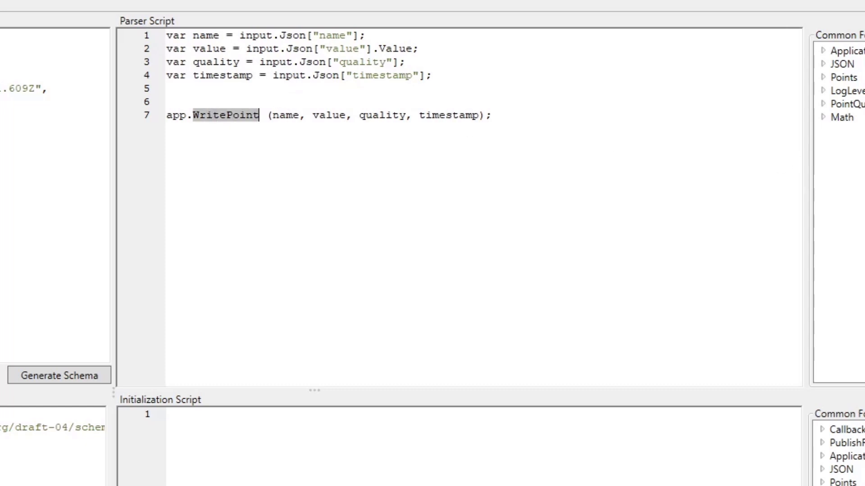
Test the parser script, compare the logged name, value, quality and timestamp with the sample input, and accept the message format.
left_click_drag(863, 181, 604, 181)
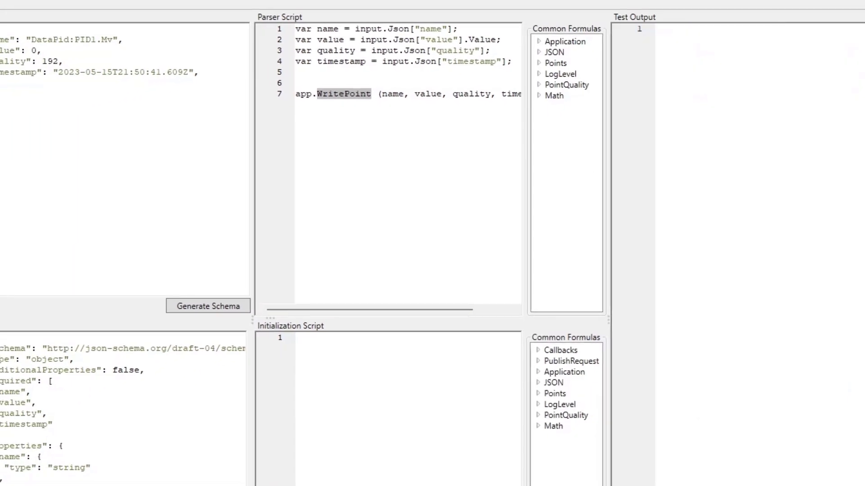
left_click_drag(0, 83, 0, 36)
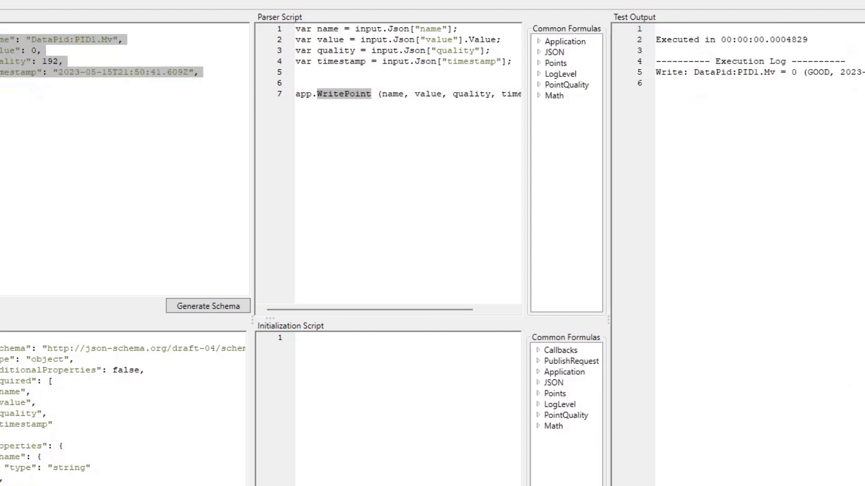
left_click(38, 95)
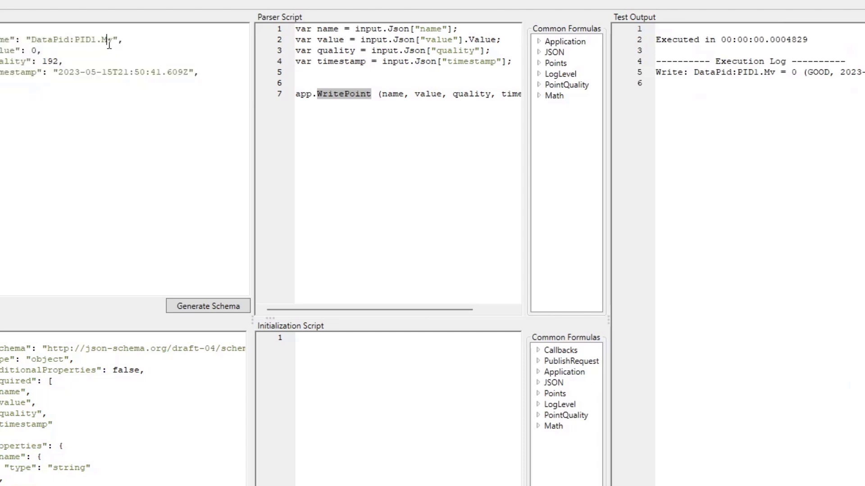
double_click(109, 42)
double_click(770, 74)
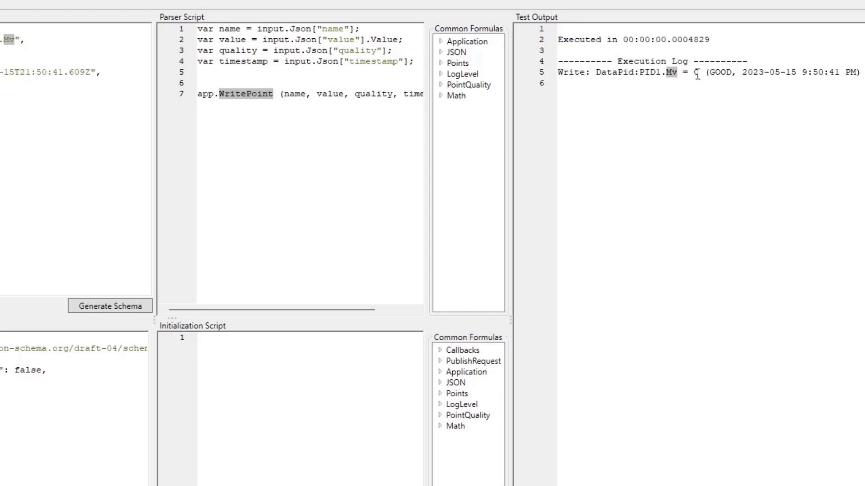
double_click(696, 74)
double_click(722, 74)
left_click_drag(742, 74, 862, 74)
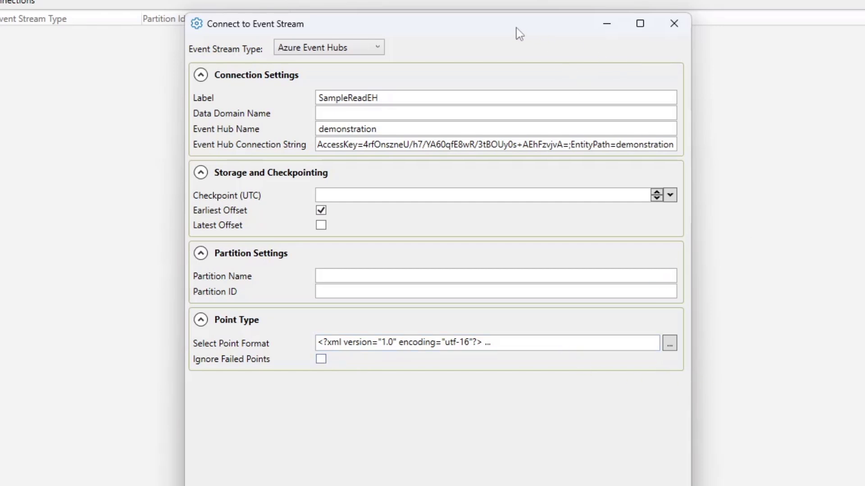
Enable Ignore Failed Points, accept and apply the connection, and select SampleReadEH in the list to check its status.
left_click(321, 359)
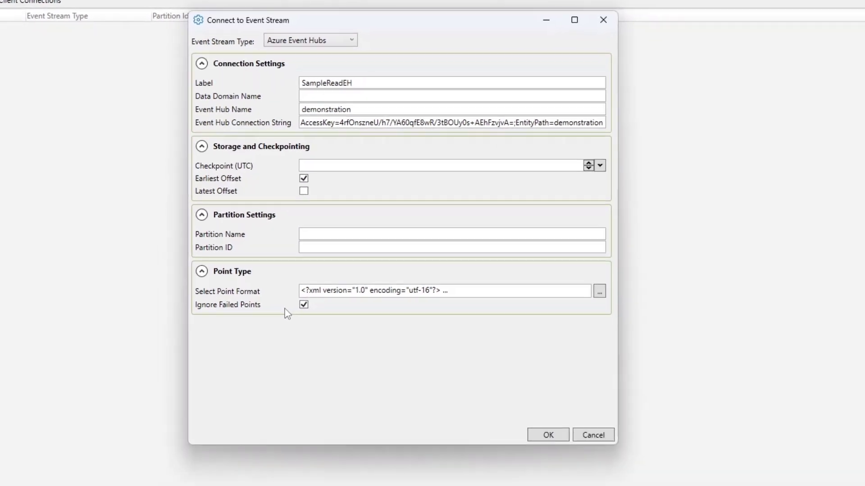
left_click(488, 357)
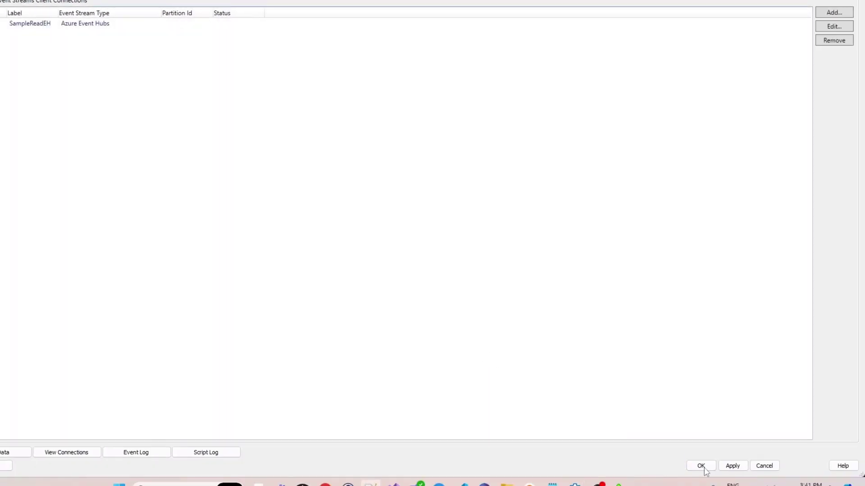
left_click(732, 467)
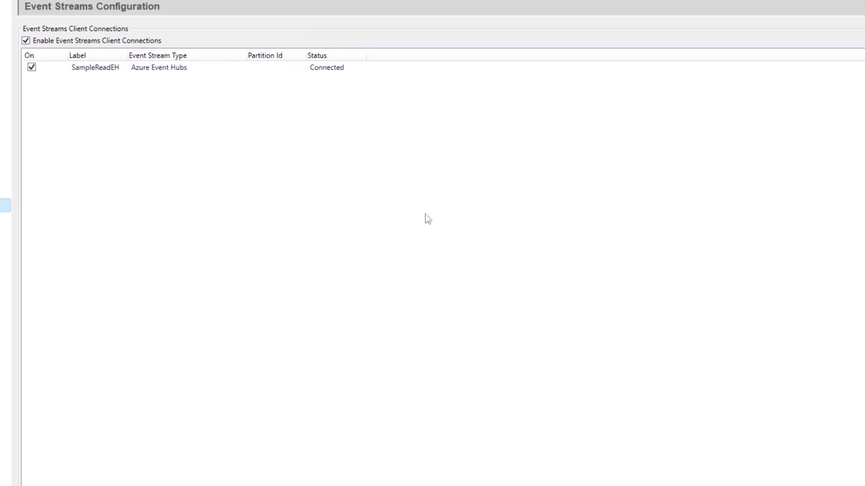
left_click(298, 76)
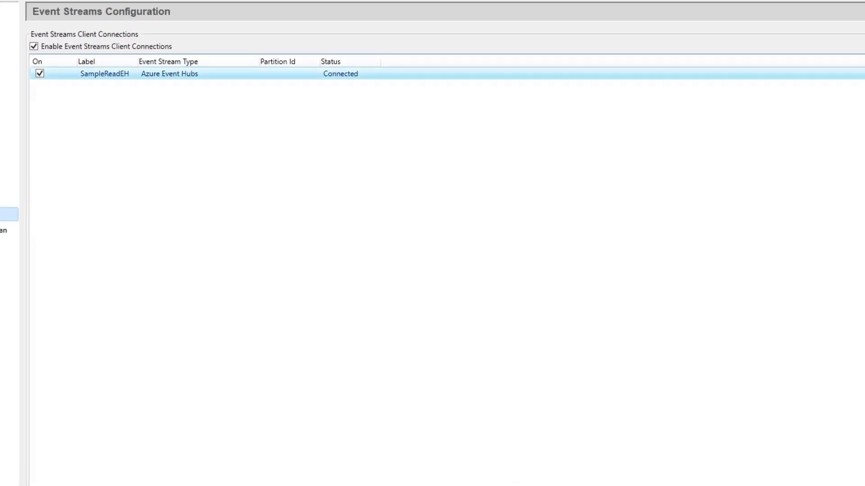
Close the DataPid simulator, inspect the values and origin of the PID1 points in the Data Browser, and close the browser.
key("alt+Tab")
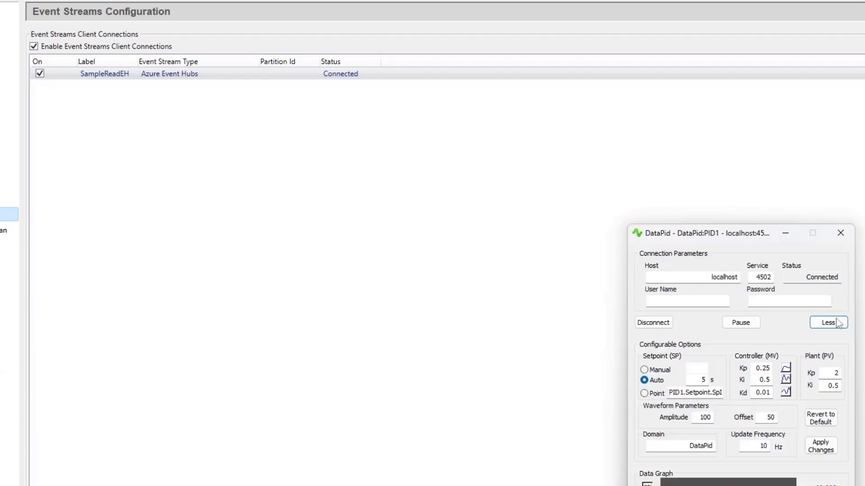
left_click(850, 239)
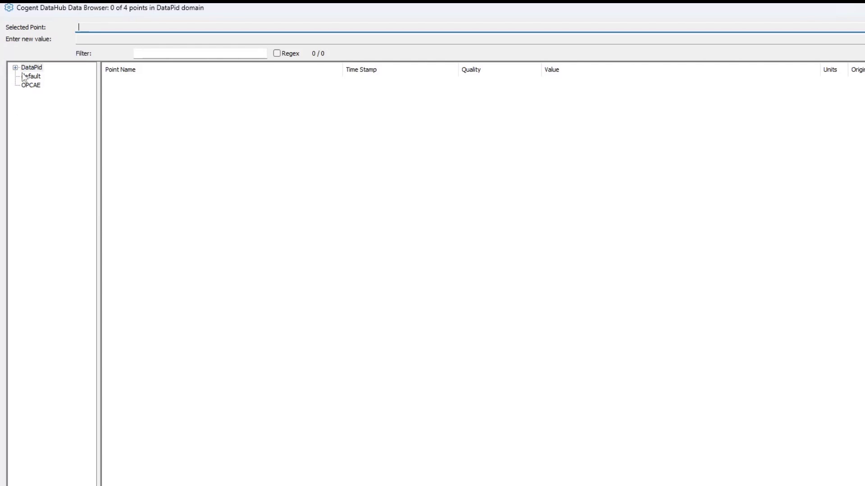
double_click(31, 67)
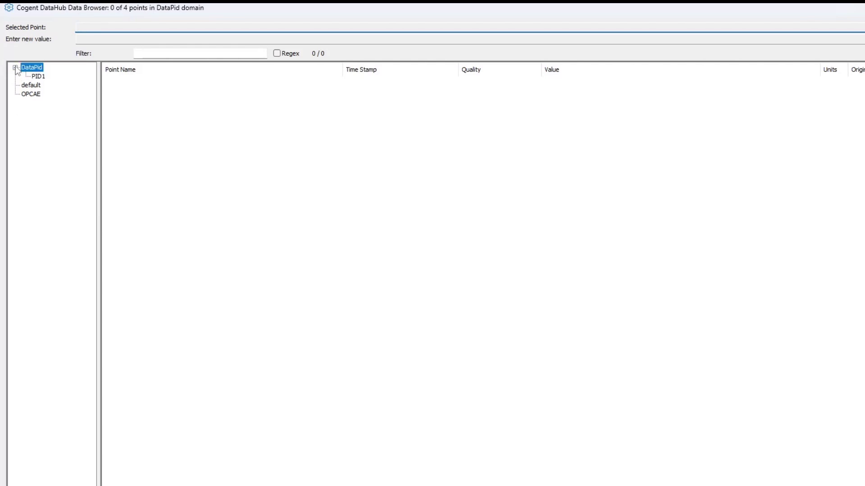
left_click(38, 76)
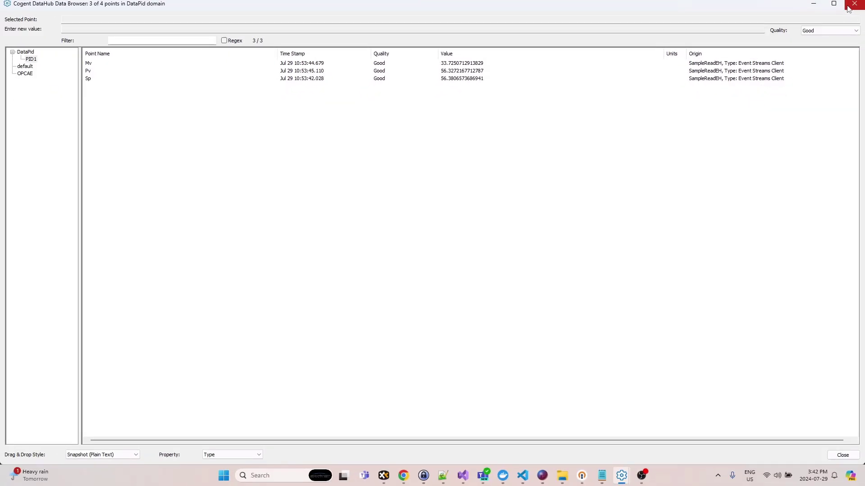
left_click(849, 8)
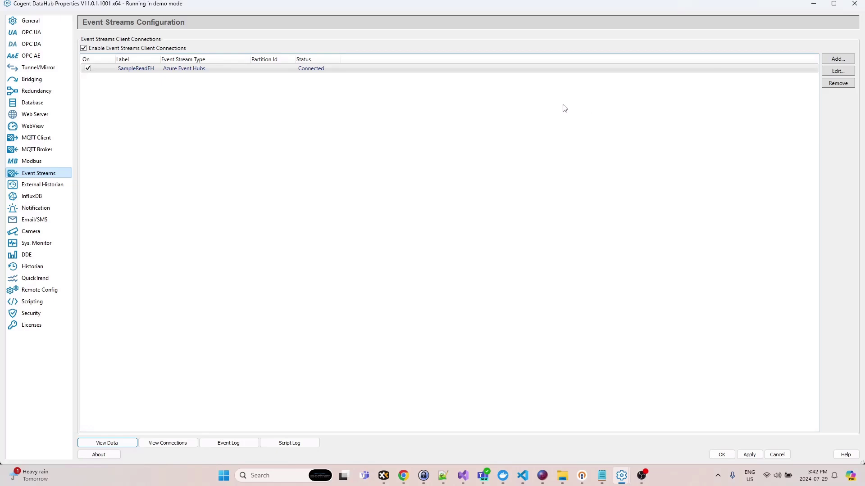